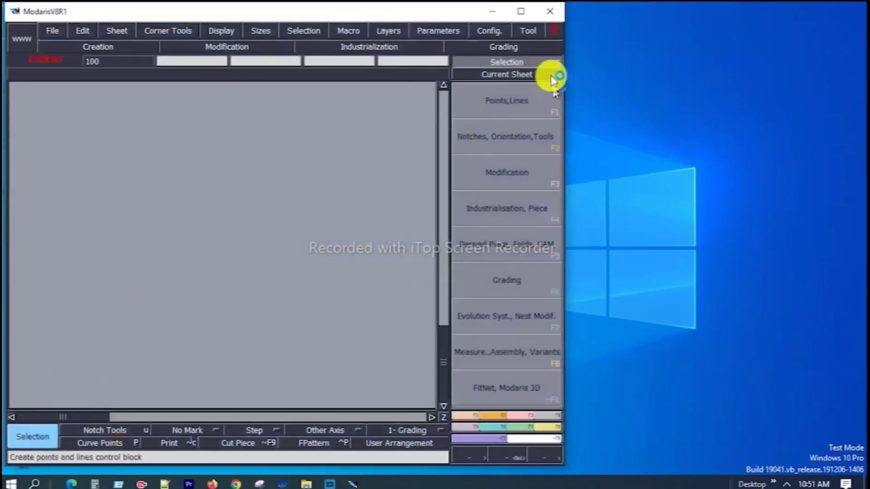
Maximize the Modaris V8R1 window so it fills the whole screen.
click(521, 11)
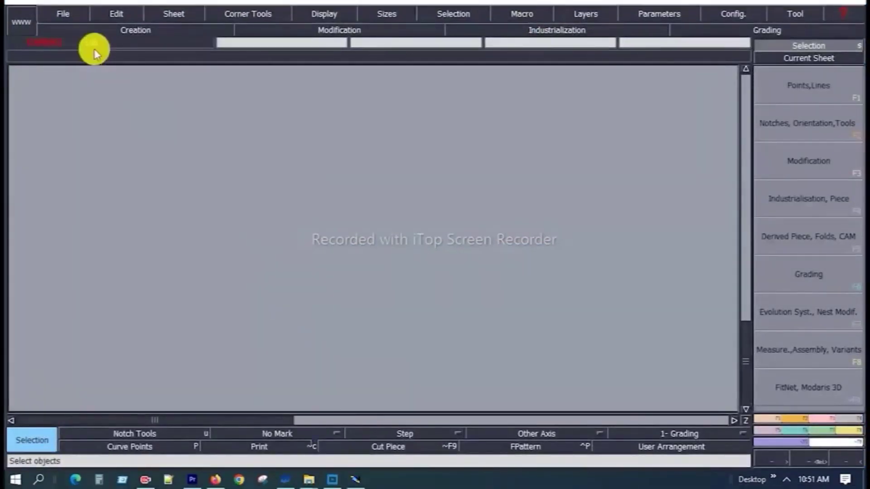
click(66, 15)
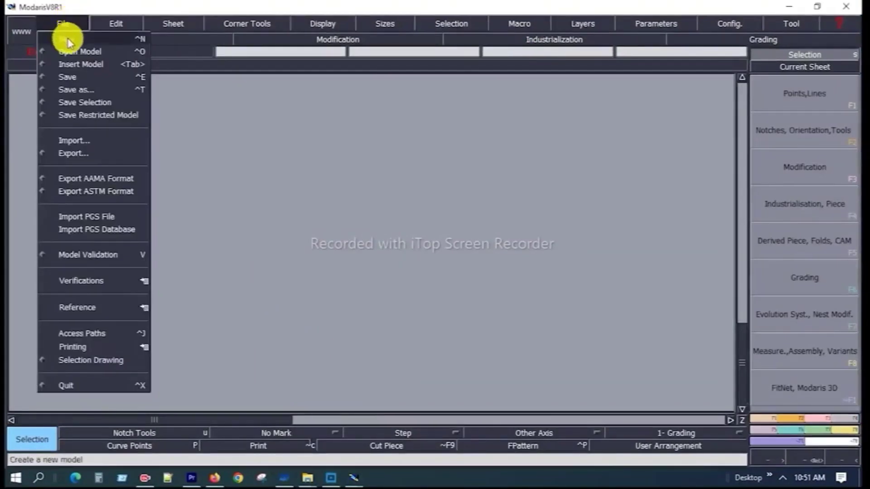
Start a new model and begin entering the name WDLP-6385.
click(68, 41)
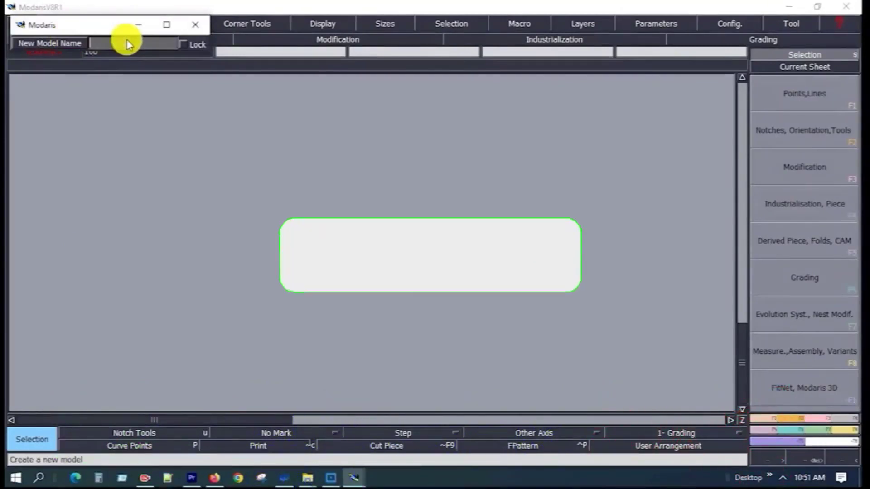
text(W)
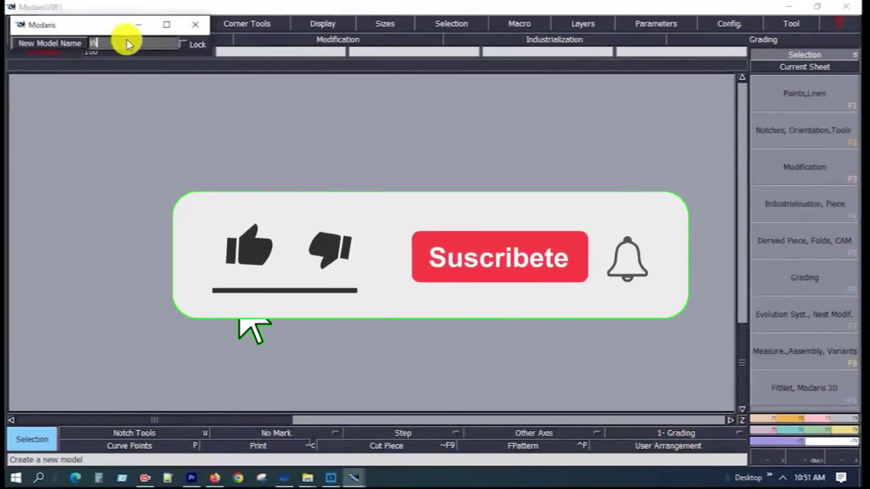
text(OLP)
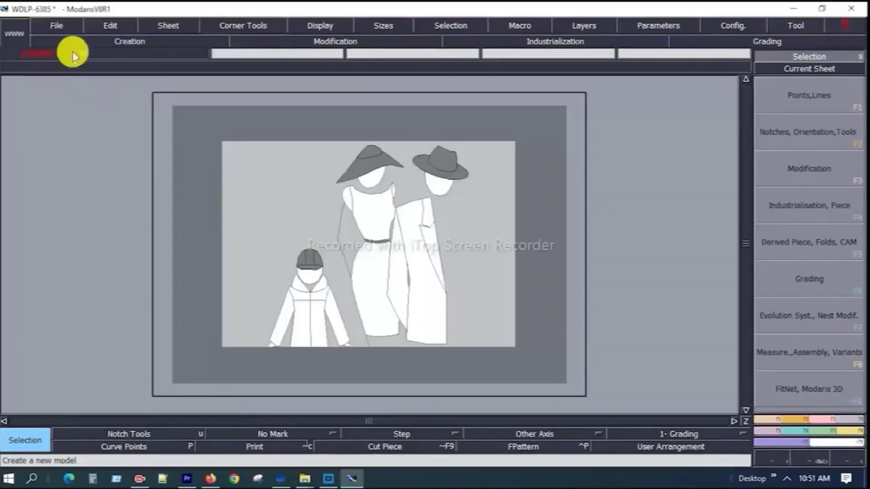
Point the Open Model access path to Desktop > GYMBOREE > WOMAN BOTTOM > WDLP-6385.
click(64, 27)
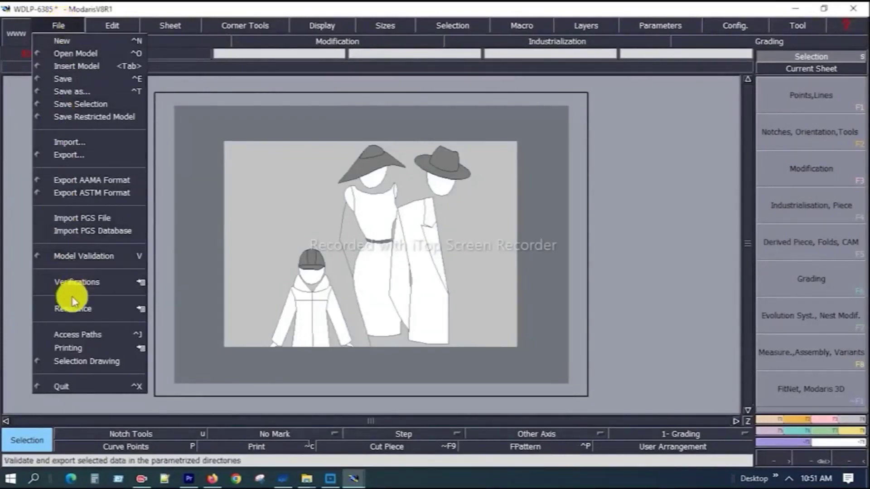
click(68, 334)
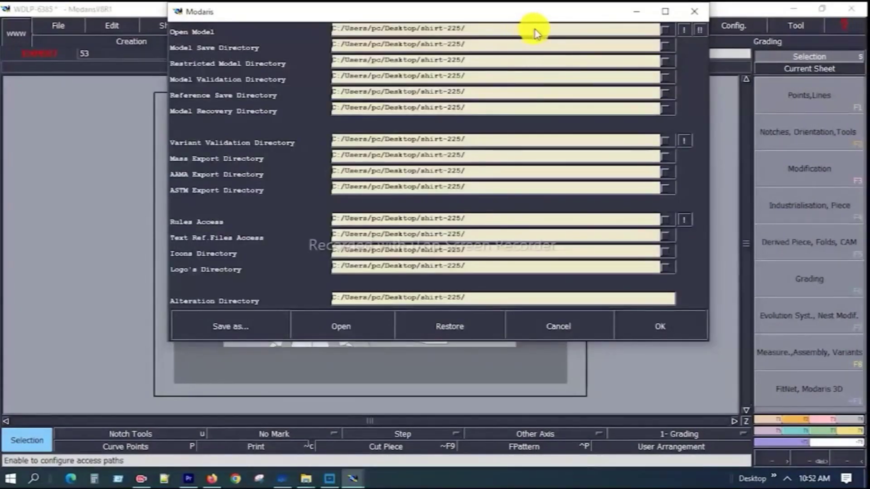
click(516, 28)
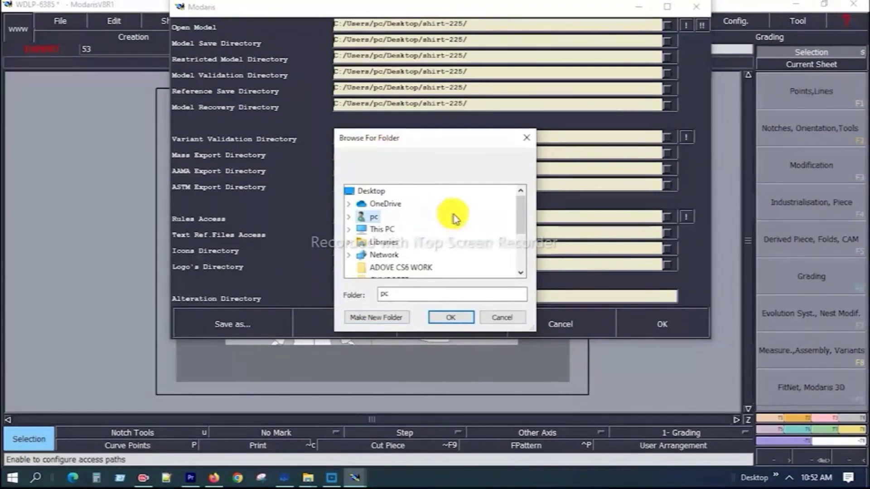
drag(521, 221, 520, 250)
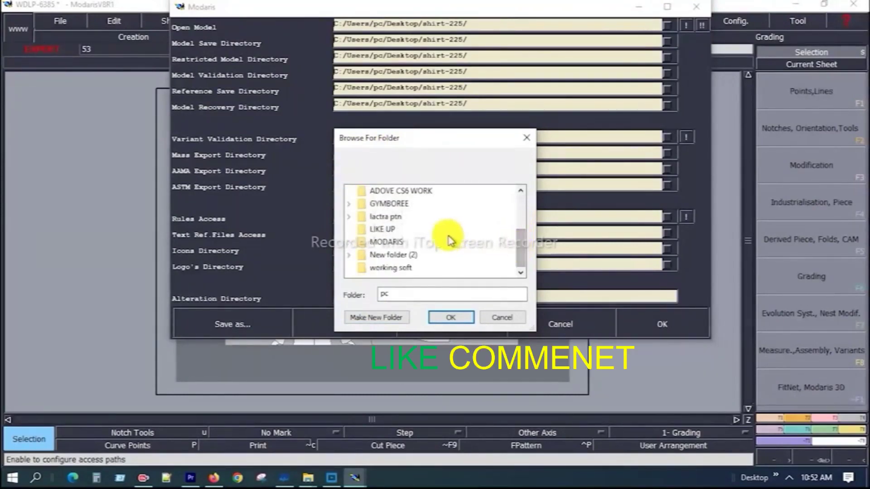
double_click(399, 206)
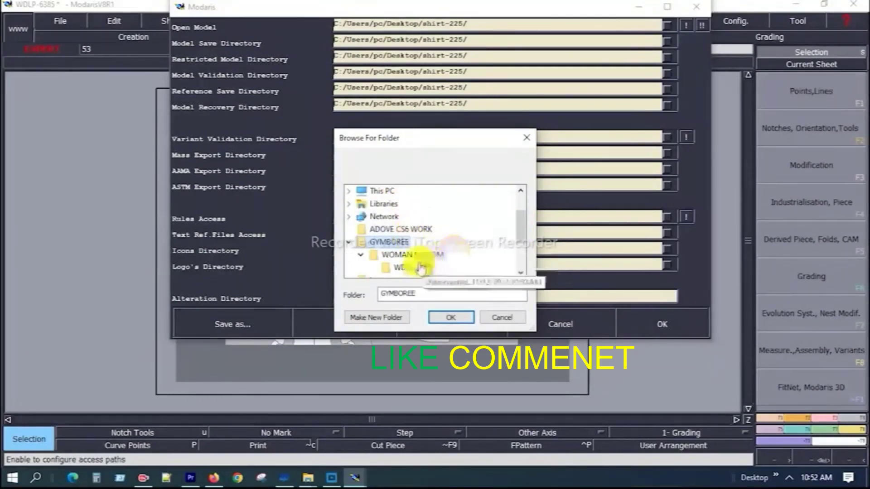
click(402, 257)
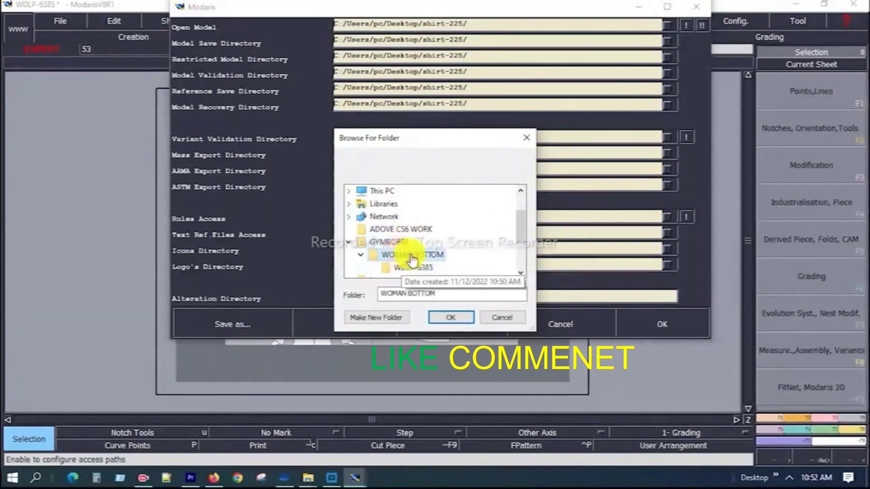
scroll(449, 261, down, 1)
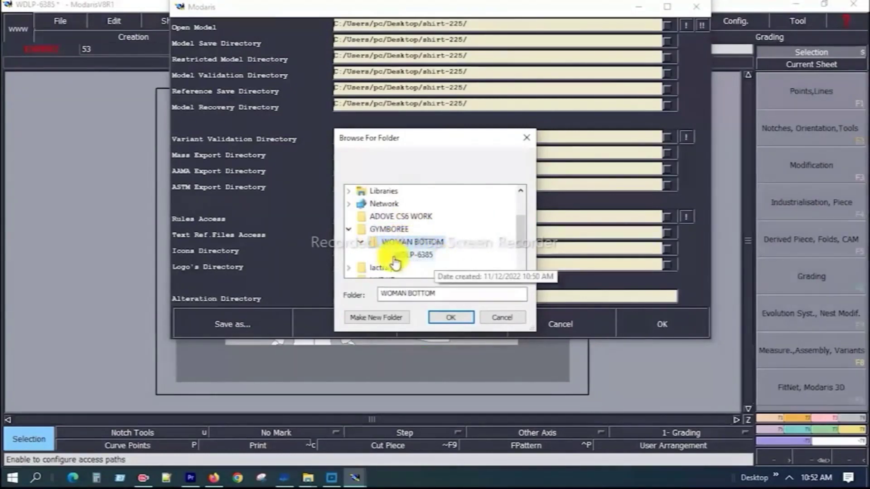
click(422, 260)
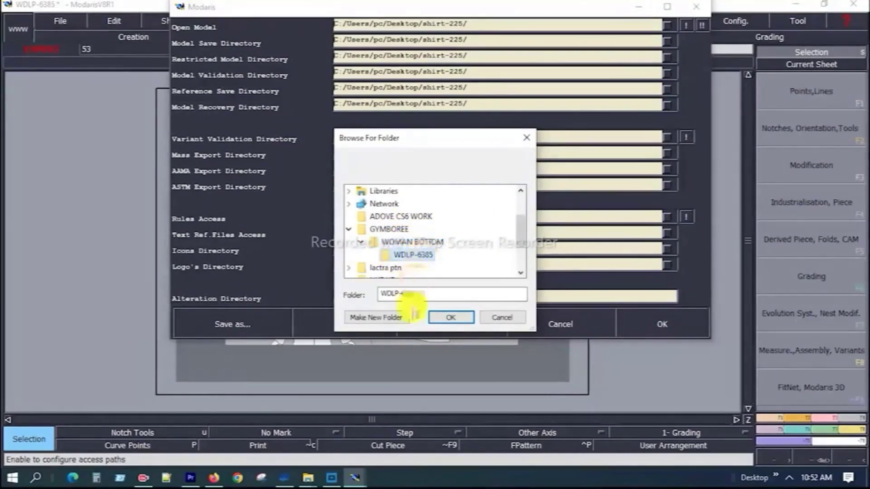
click(451, 325)
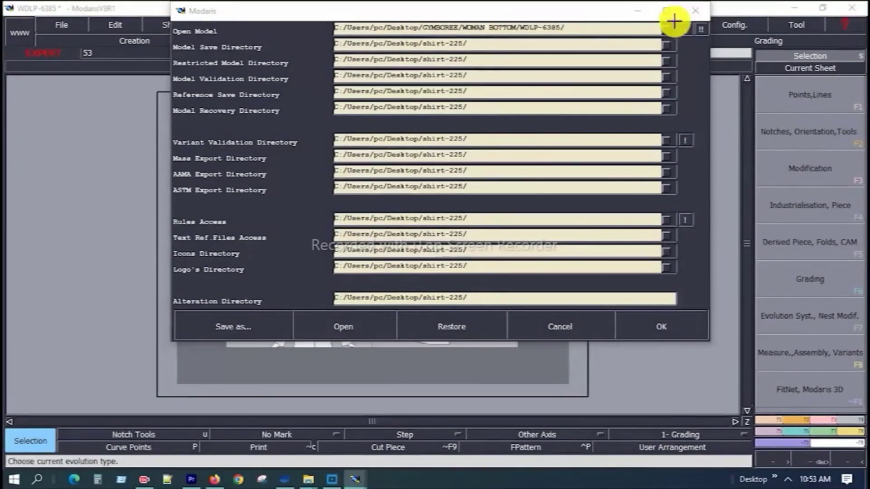
Copy the WDLP-6385 Open Model path to all directories with !! and confirm.
mouse_move(673, 20)
mouse_down()
mouse_move(700, 143)
mouse_move(707, 270)
mouse_up()
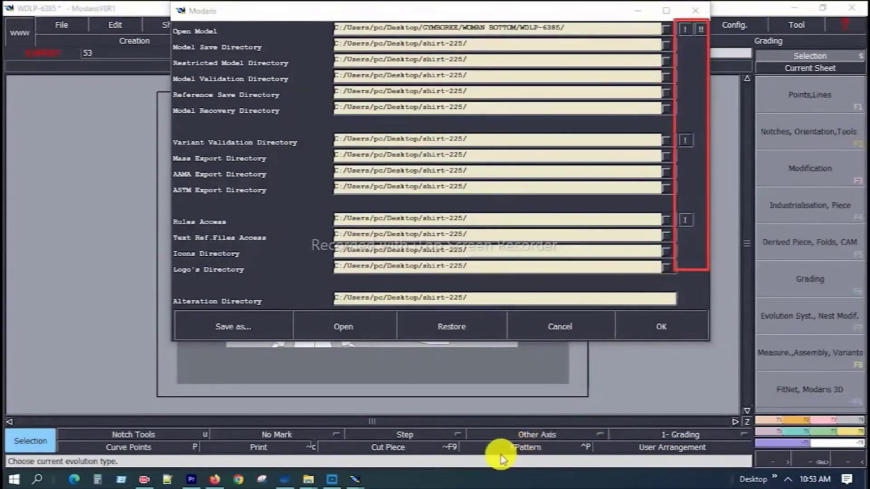
click(700, 28)
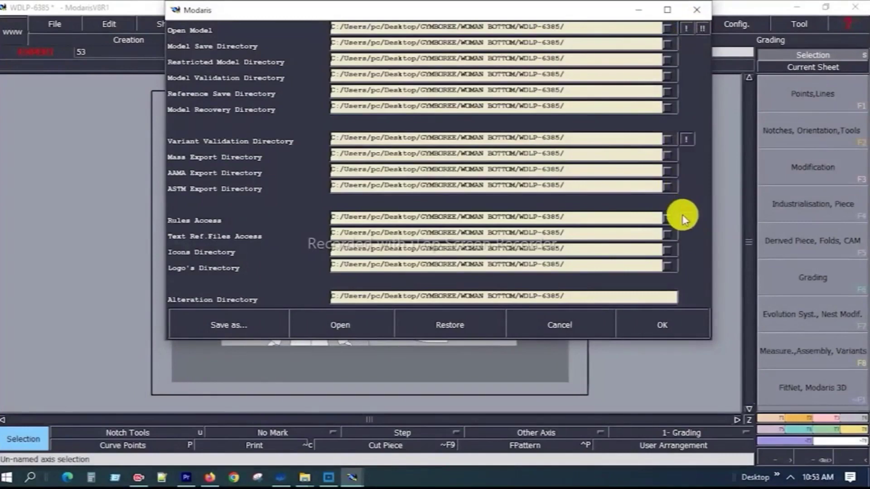
click(663, 325)
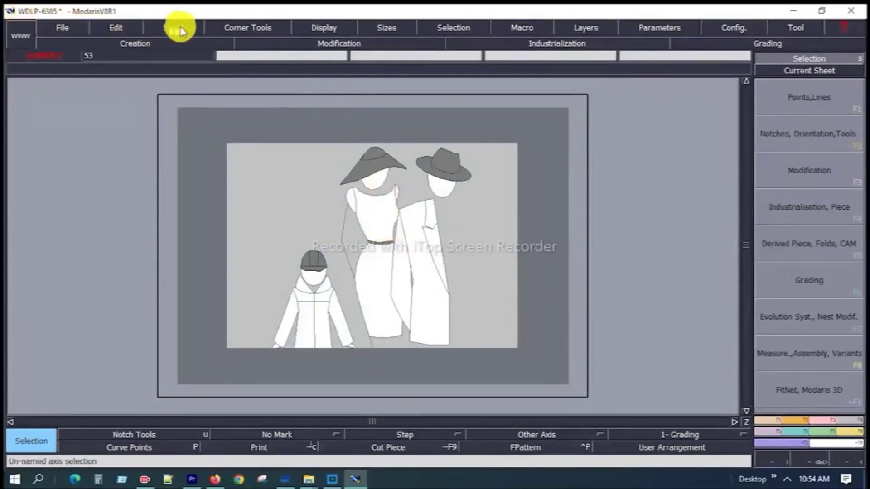
Turn on the title block showing WDLP-6385 along the bottom of the sheet.
click(325, 29)
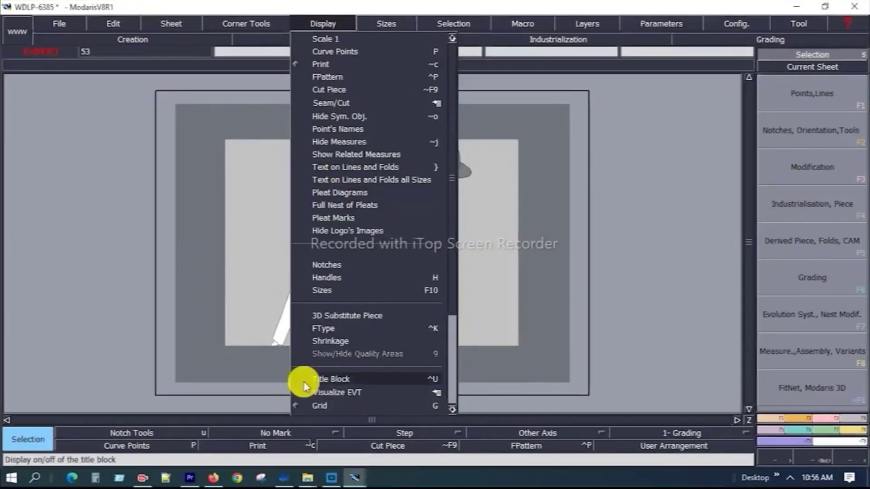
click(332, 379)
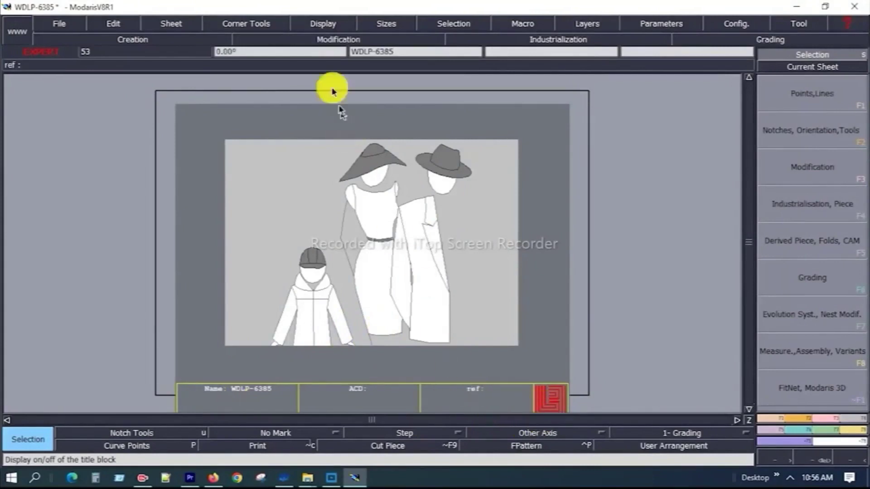
click(320, 24)
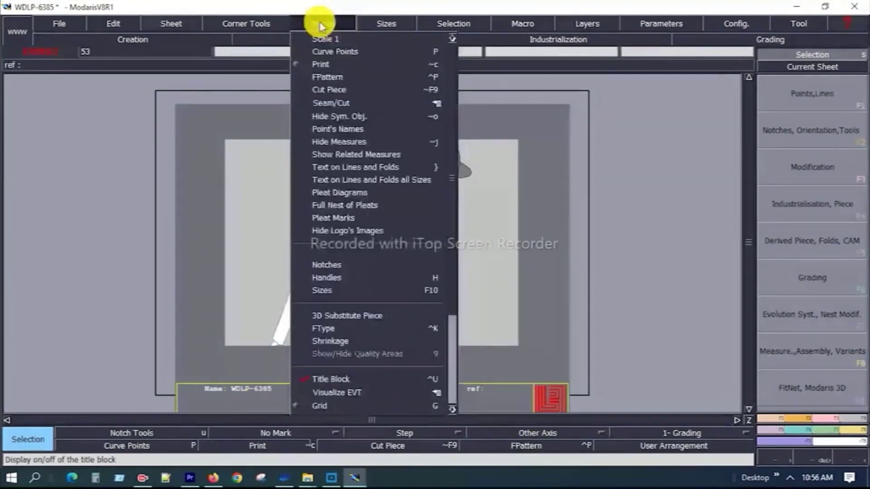
Display the size list (sizes 7–13) beside the sheet via Display > Sizes.
click(326, 290)
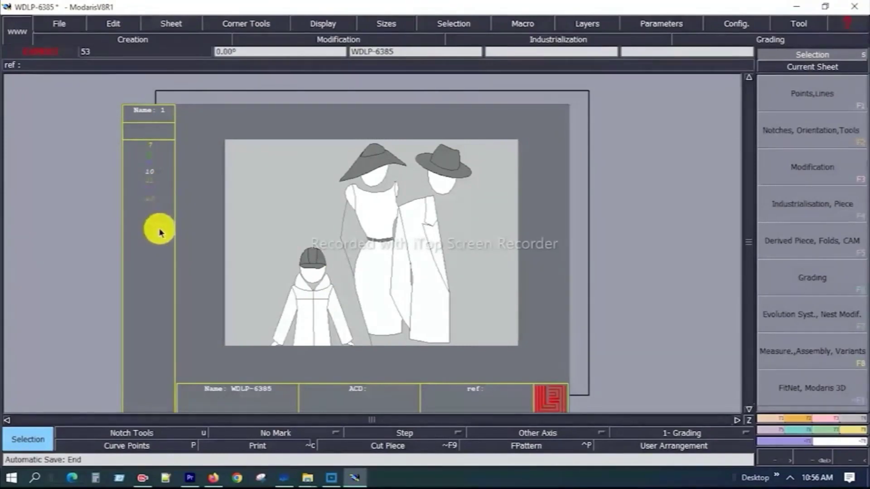
drag(133, 133, 165, 215)
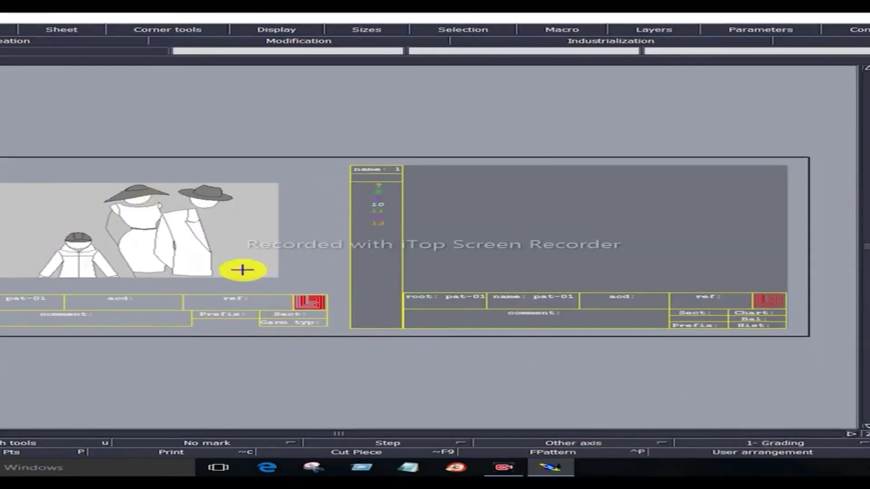
Review the Length, Angle, Area and Scale unit entries in the Parameters menu.
drag(243, 270, 734, 43)
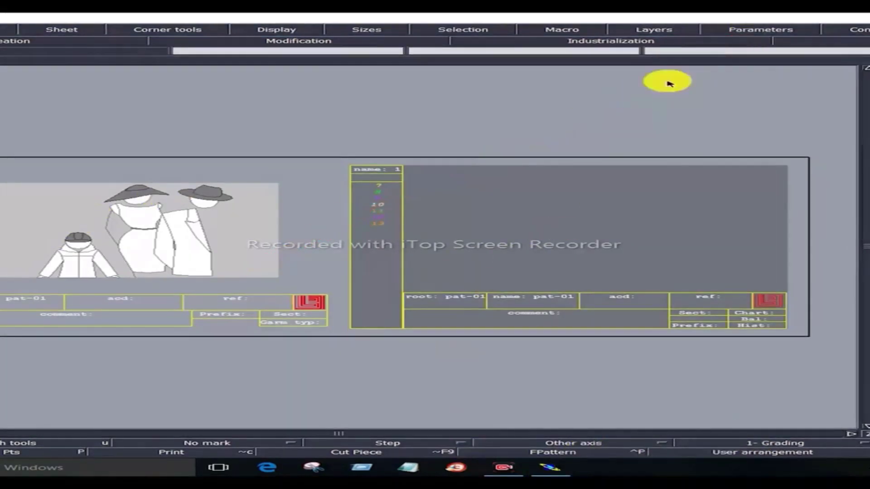
click(729, 30)
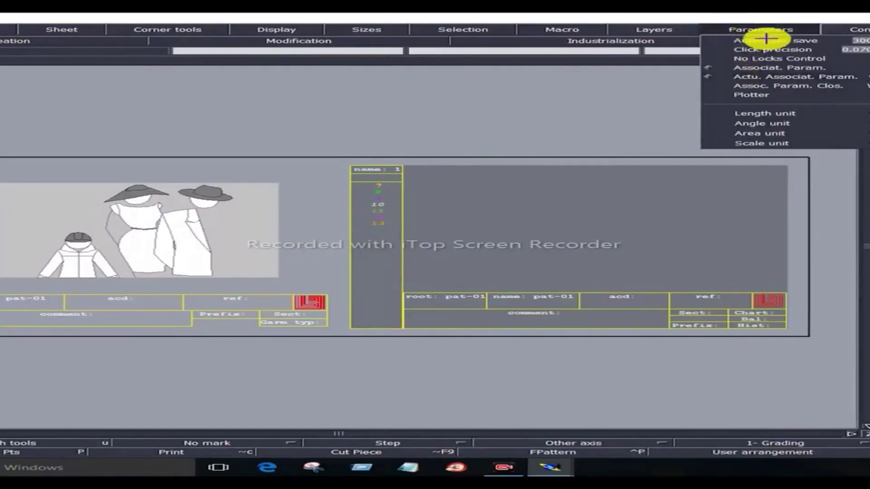
mouse_move(747, 30)
mouse_down()
mouse_move(761, 59)
mouse_move(854, 111)
mouse_up()
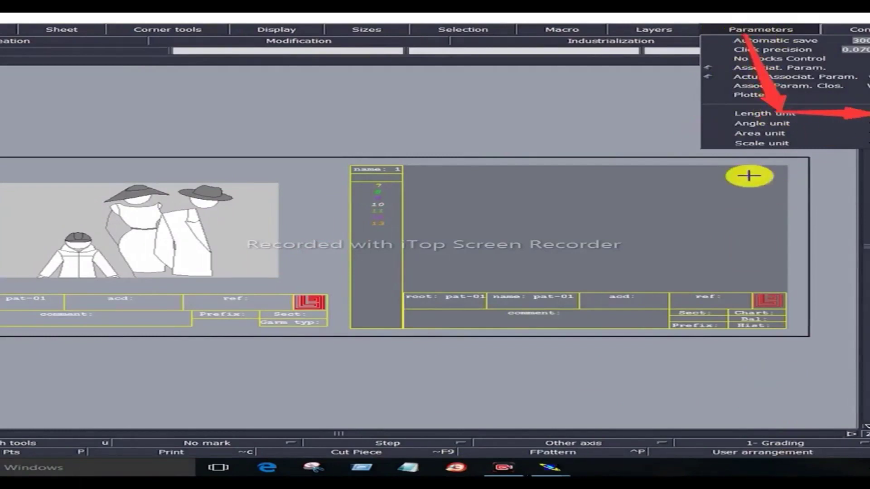
click(462, 444)
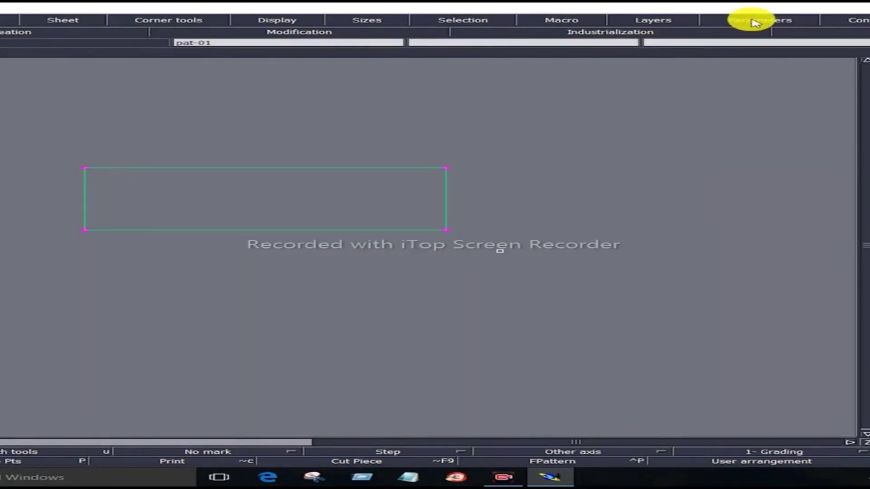
Bring up the Parameters list containing the Length unit setting over the pat-01 sheet.
click(754, 22)
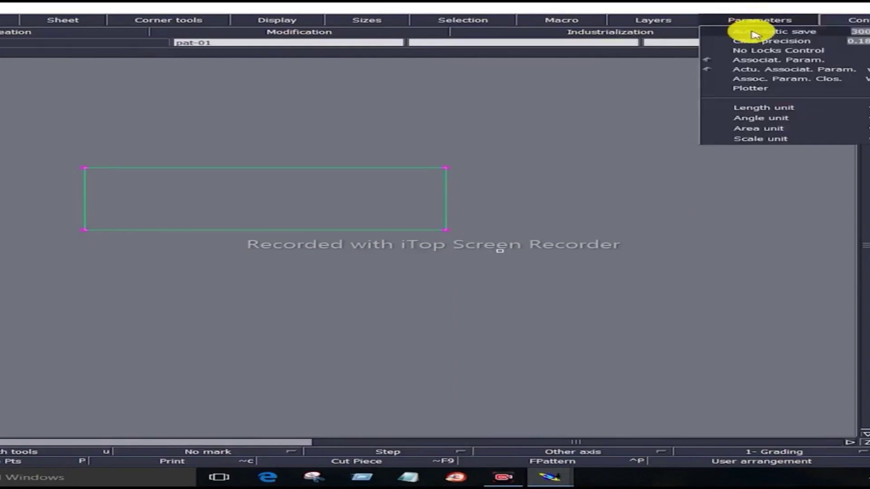